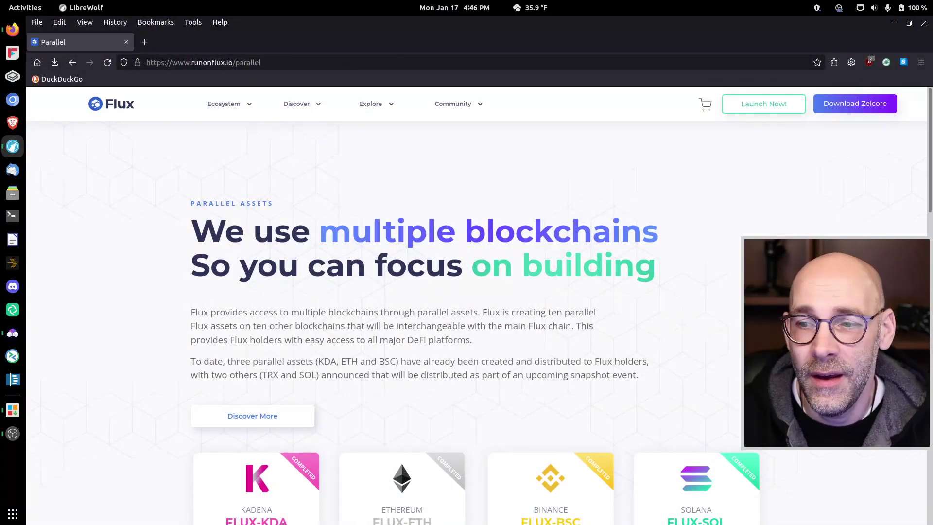
- Scroll through the Flux parallel page's asset chain cards and liquidity guides
{"action": "scroll", "coordinate": [467, 311], "scroll_direction": "down", "scroll_amount": 5}
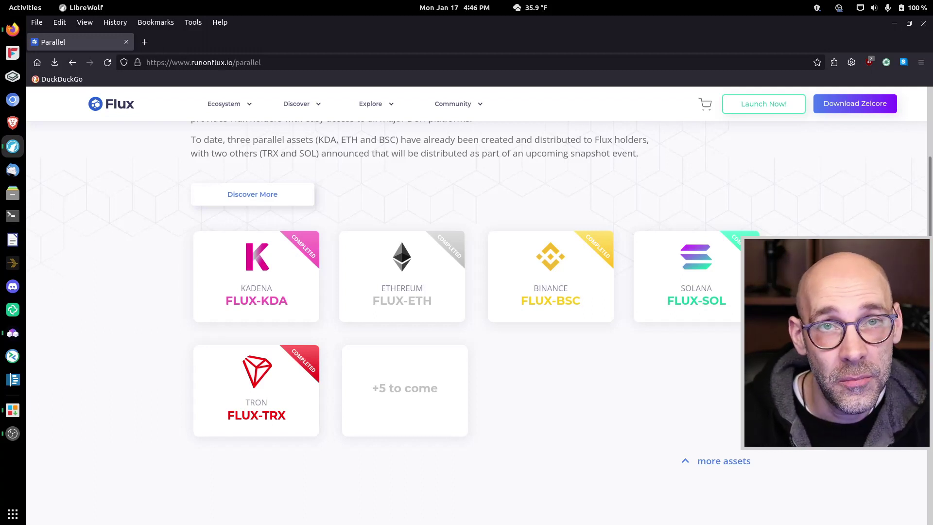
{"action": "scroll", "coordinate": [466, 320], "scroll_direction": "down", "scroll_amount": 9}
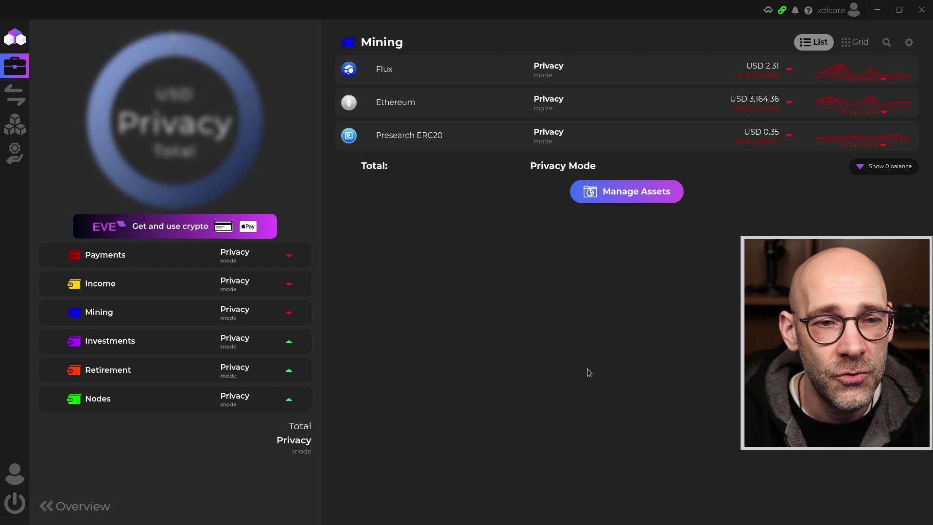
- From Apps, open Fusion and go to its Parallel Mining Claim page
{"action": "mouse_move", "coordinate": [28, 128]}
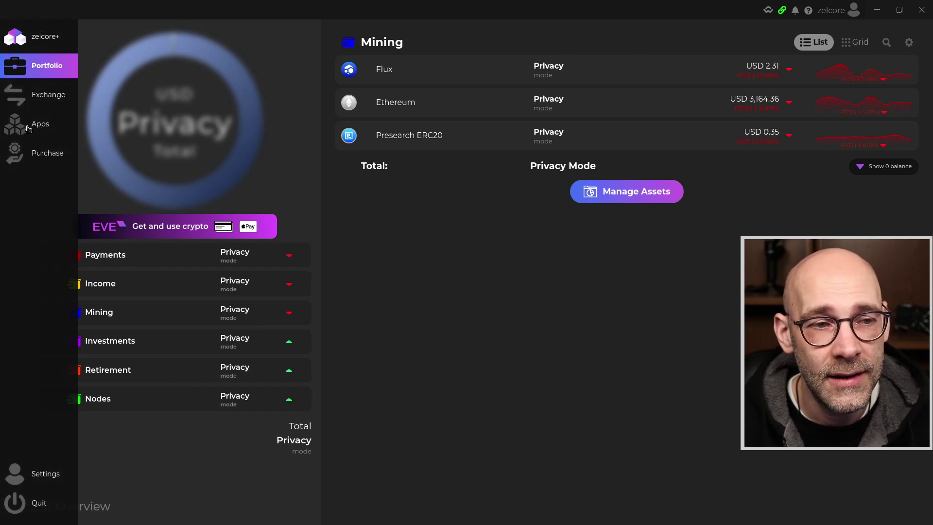
{"action": "left_click", "coordinate": [23, 127]}
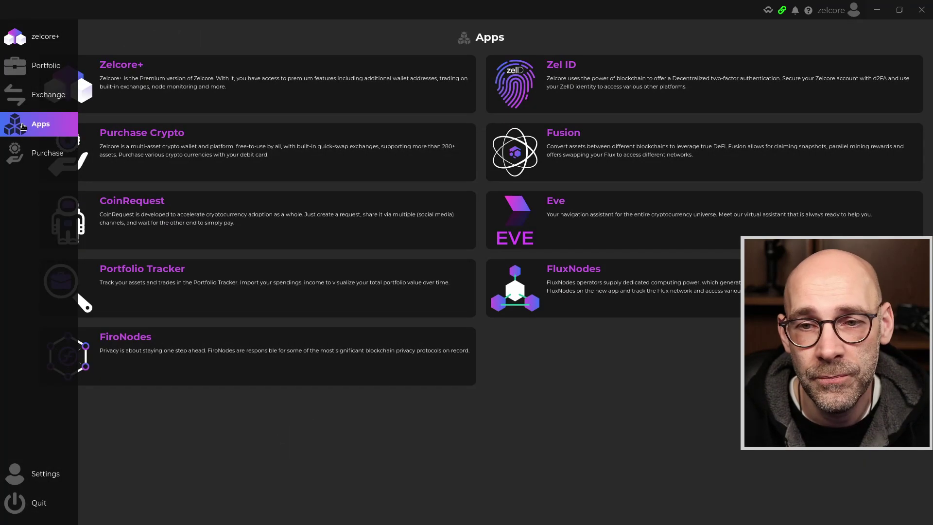
{"action": "left_click", "coordinate": [623, 170]}
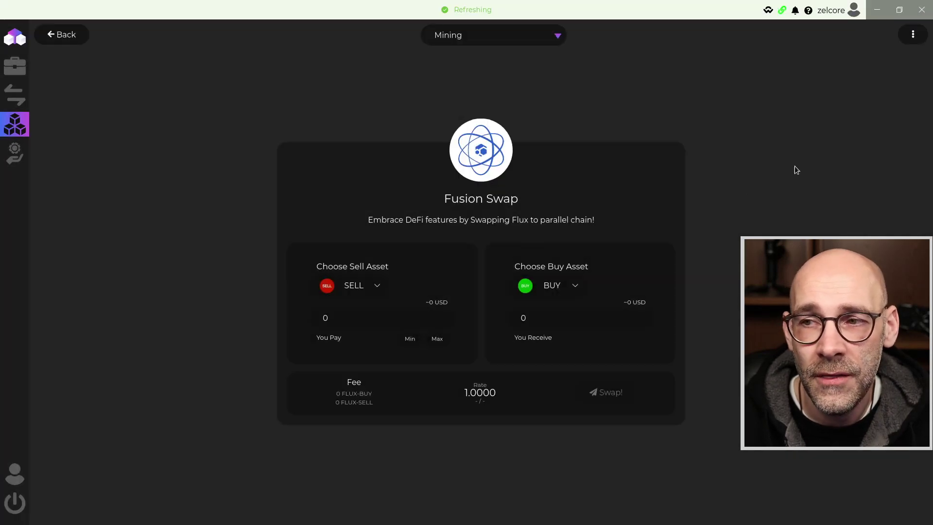
{"action": "left_click", "coordinate": [913, 35]}
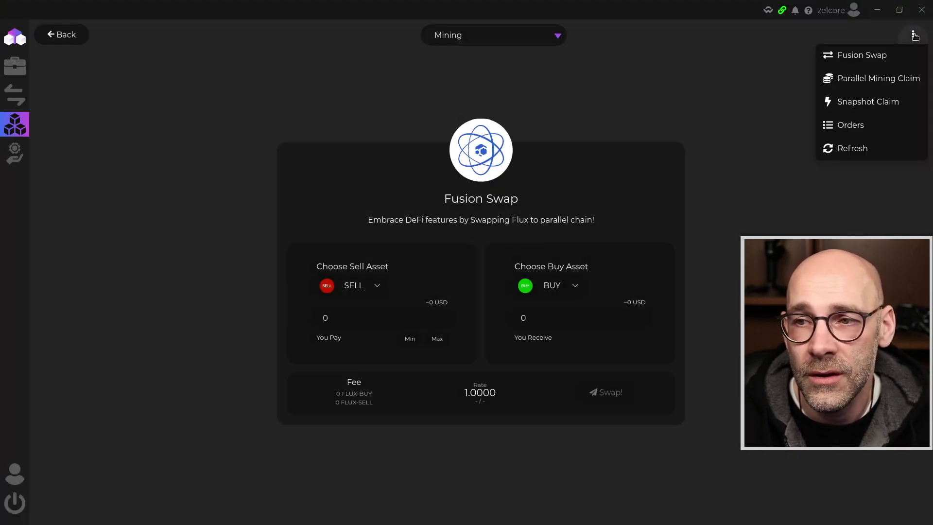
{"action": "left_click", "coordinate": [889, 84]}
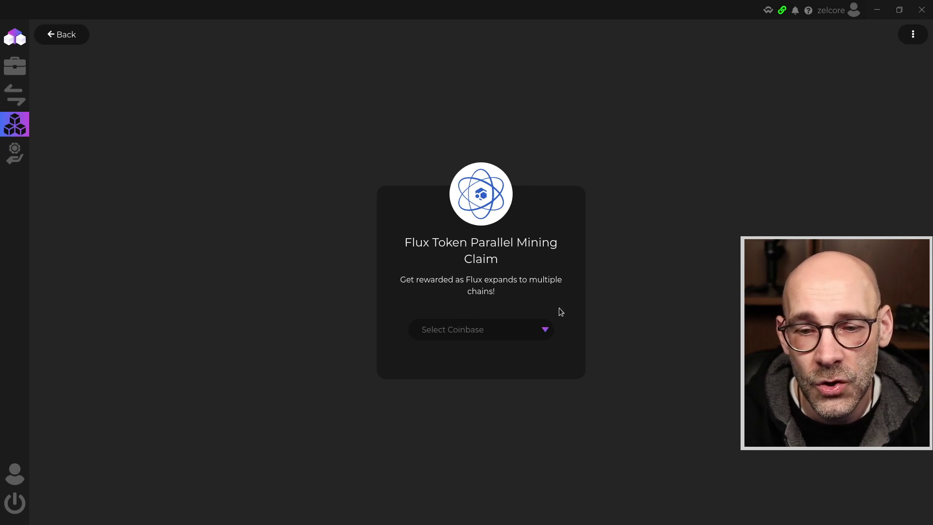
- Preview a Flux on Kadena Chain claim from Mining - Flux into the Mining Flux KDA Token account
{"action": "left_click", "coordinate": [545, 330]}
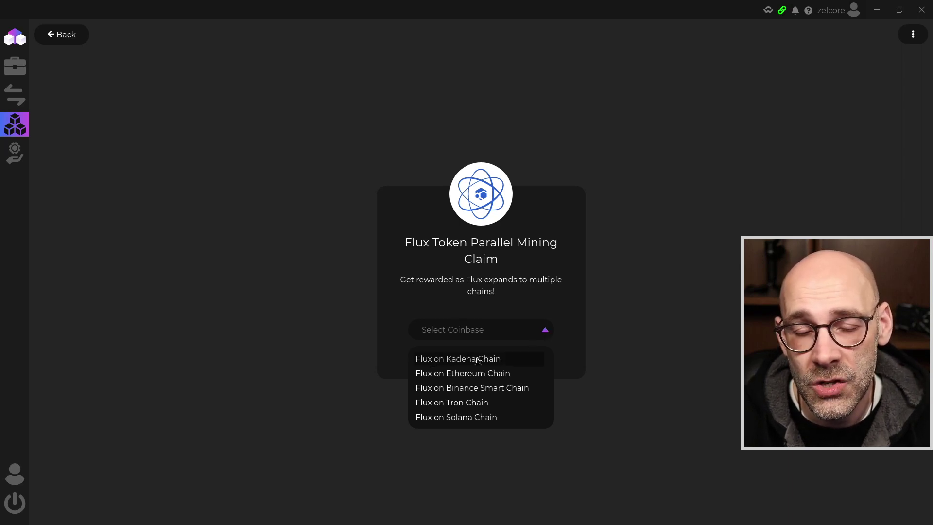
{"action": "left_click", "coordinate": [500, 362]}
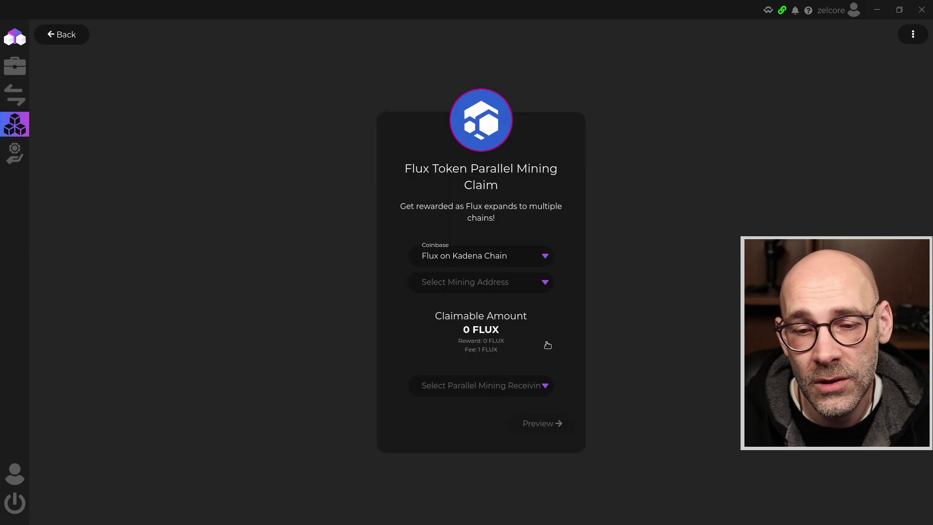
{"action": "left_click", "coordinate": [545, 285]}
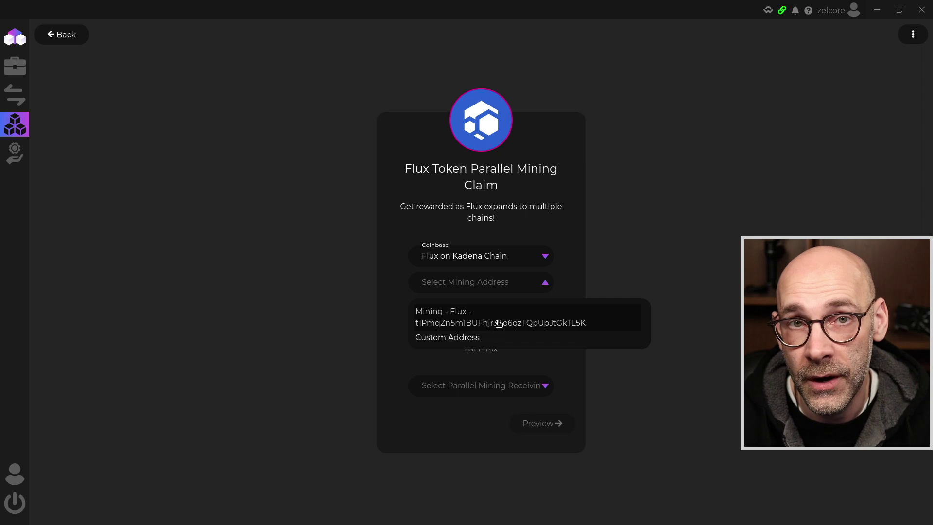
{"action": "left_click", "coordinate": [456, 320]}
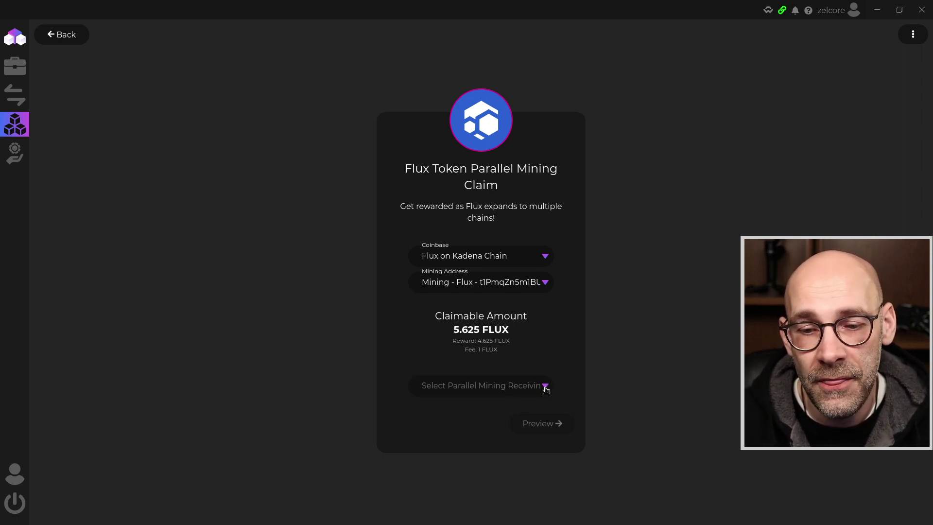
{"action": "left_click", "coordinate": [545, 386]}
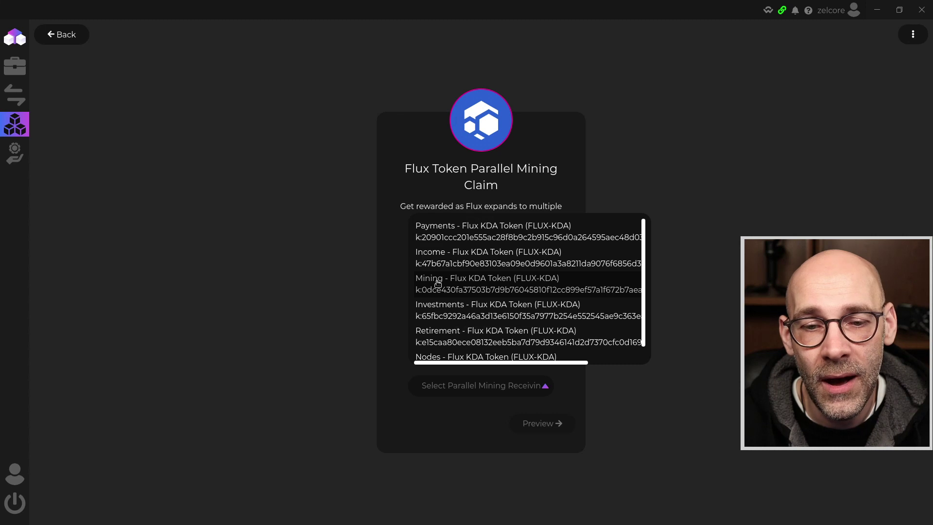
{"action": "left_click", "coordinate": [432, 285]}
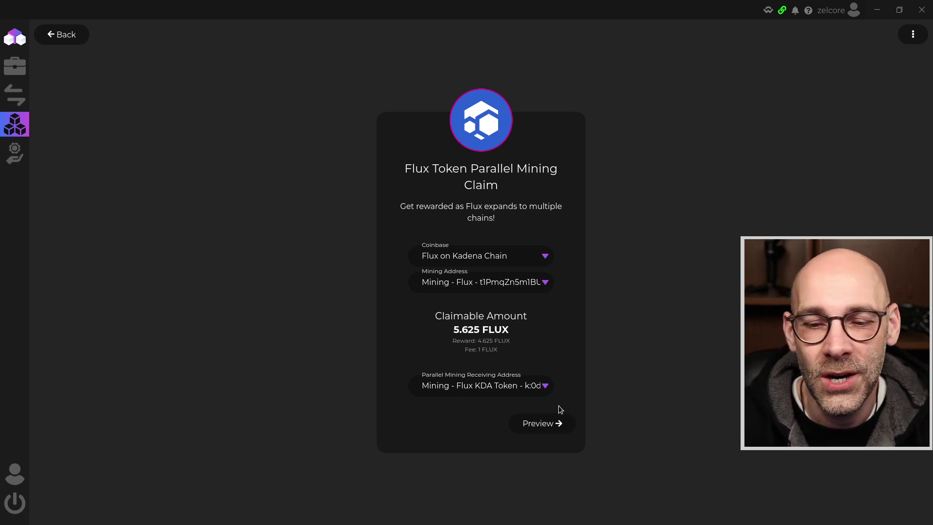
{"action": "left_click", "coordinate": [538, 425]}
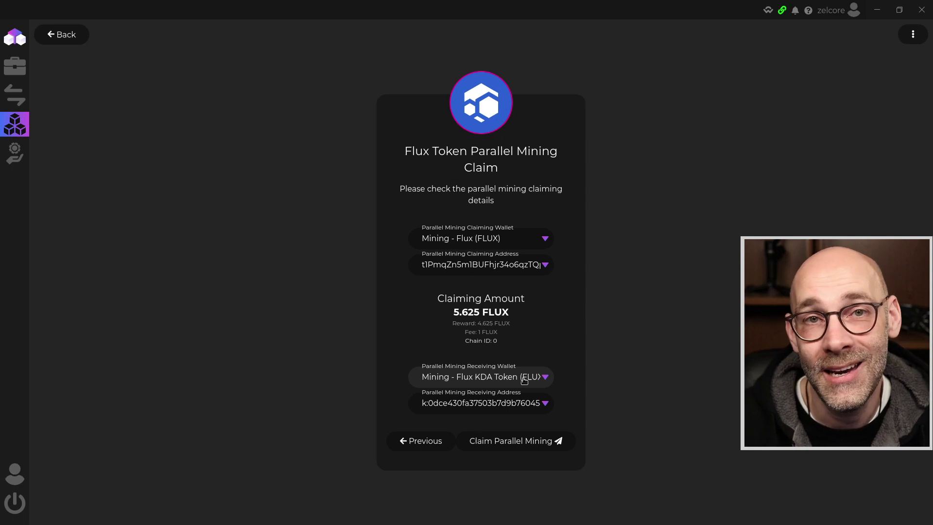
- Submit the 5.625 FLUX Kadena claim and close the Reward Claimed confirmation
{"action": "left_click", "coordinate": [518, 441]}
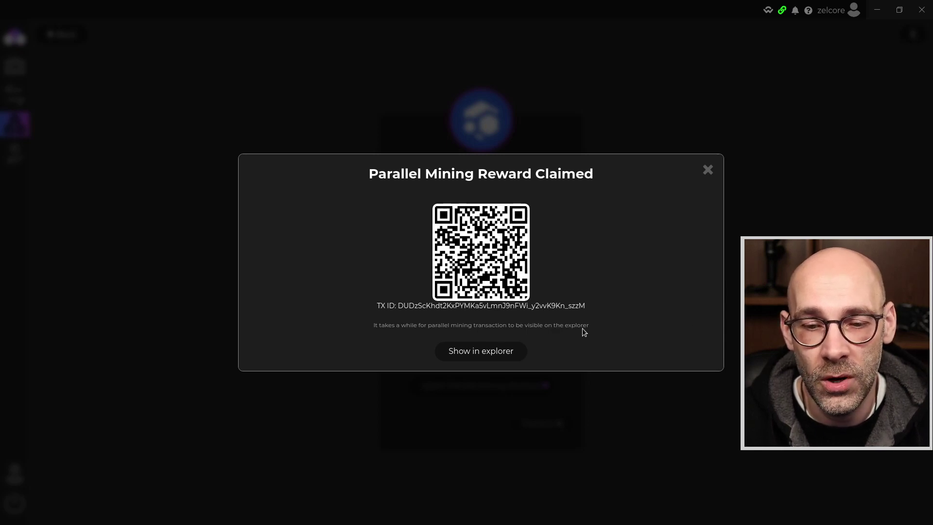
{"action": "left_click", "coordinate": [708, 170]}
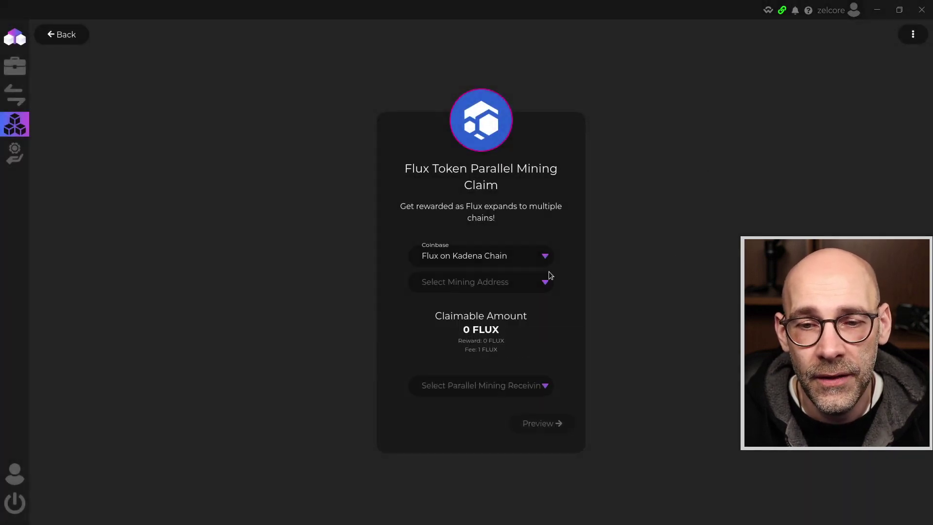
- Switch the coinbase to Flux on Ethereum Chain and check its mining address list
{"action": "left_click", "coordinate": [545, 256]}
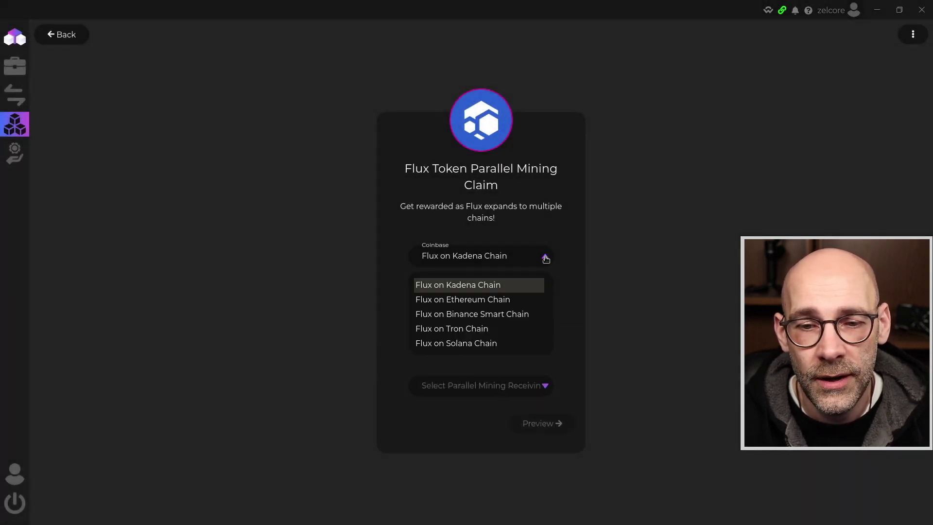
{"action": "left_click", "coordinate": [458, 300]}
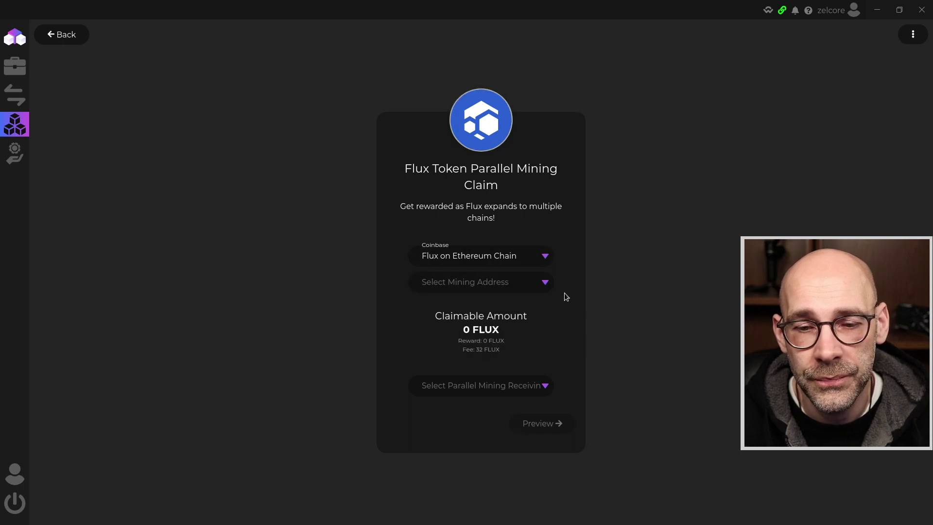
{"action": "left_click", "coordinate": [545, 283]}
{"action": "left_click", "coordinate": [545, 282]}
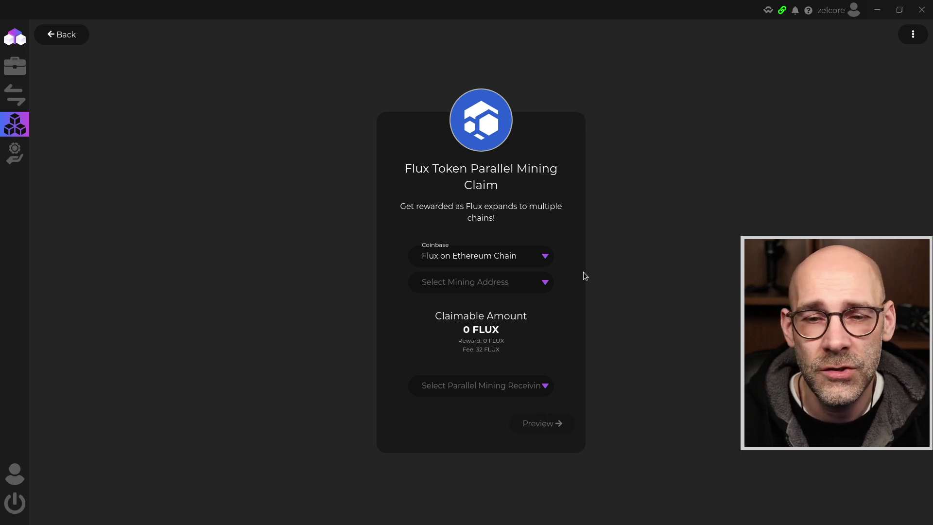
{"action": "left_click", "coordinate": [547, 282]}
{"action": "left_click", "coordinate": [550, 280]}
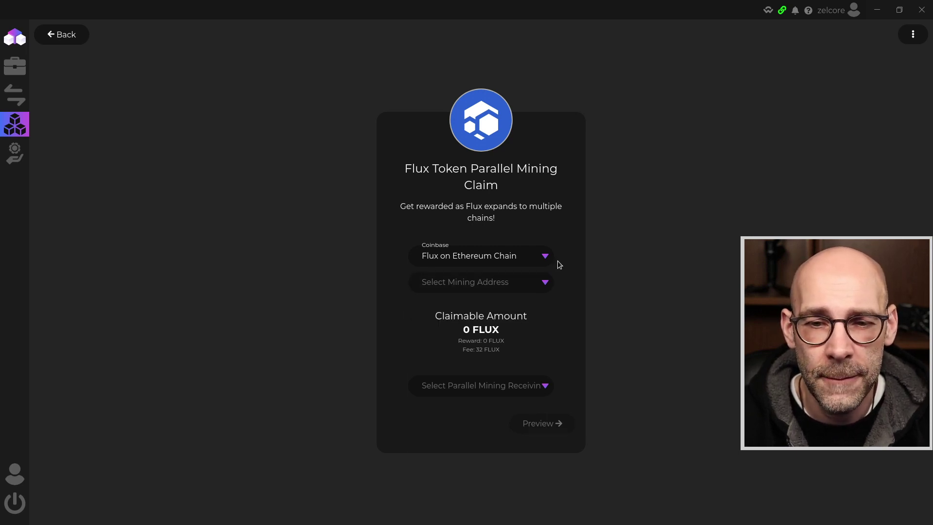
- Claim 5.625 FLUX on Binance Smart Chain from Mining - Flux into the Mining FLUX BSC wallet
{"action": "left_click", "coordinate": [545, 256]}
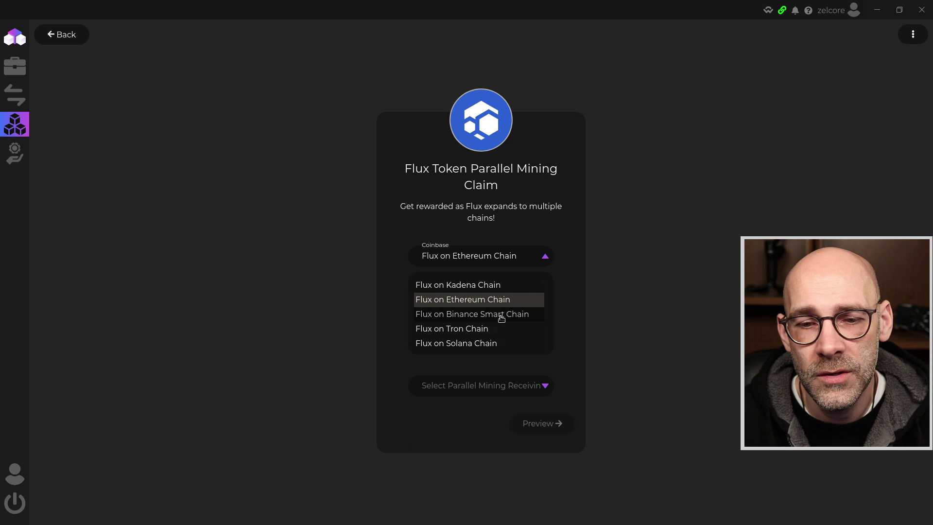
{"action": "left_click", "coordinate": [507, 317]}
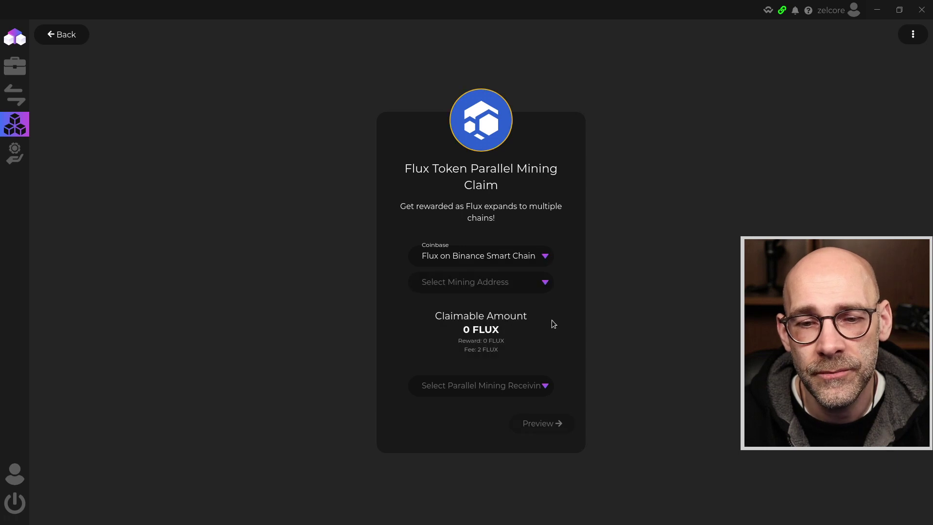
{"action": "left_click", "coordinate": [544, 281]}
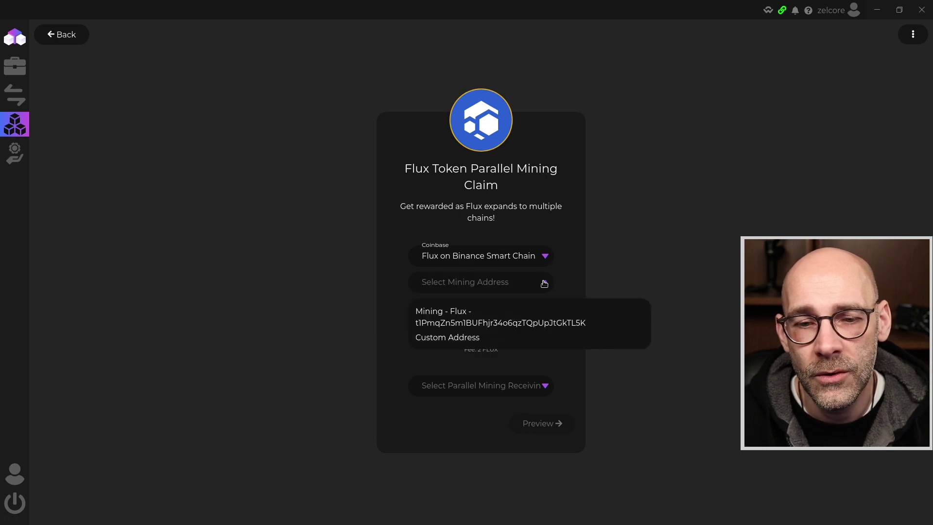
{"action": "left_click", "coordinate": [454, 318]}
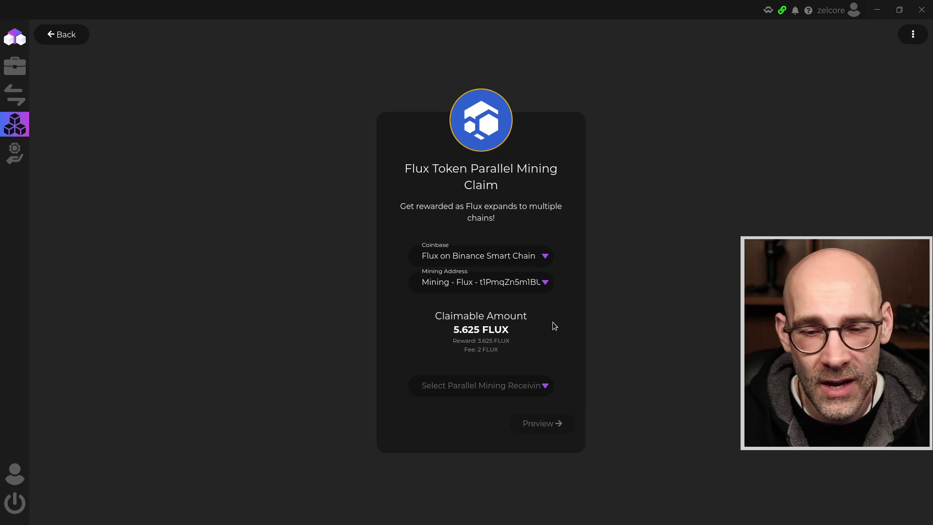
{"action": "mouse_move", "coordinate": [567, 359]}
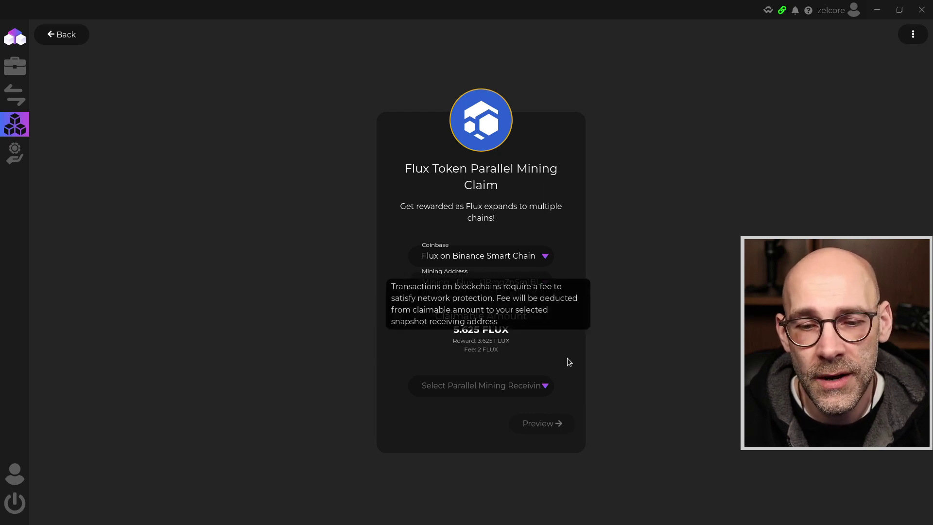
{"action": "left_click", "coordinate": [545, 385]}
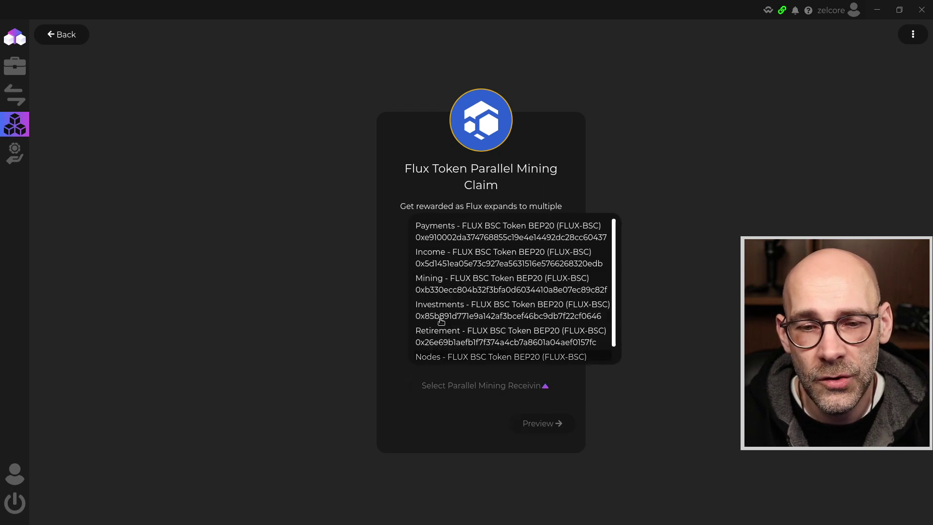
{"action": "left_click", "coordinate": [440, 283]}
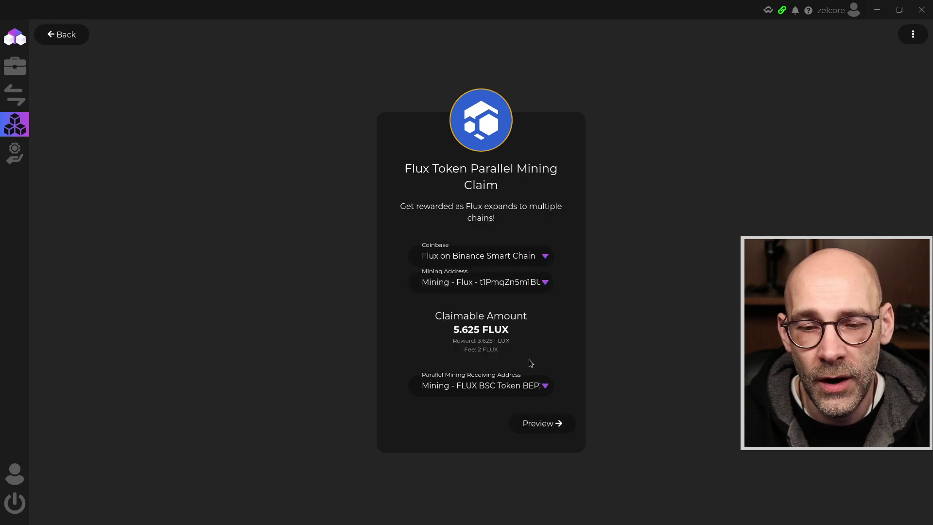
{"action": "left_click", "coordinate": [544, 425]}
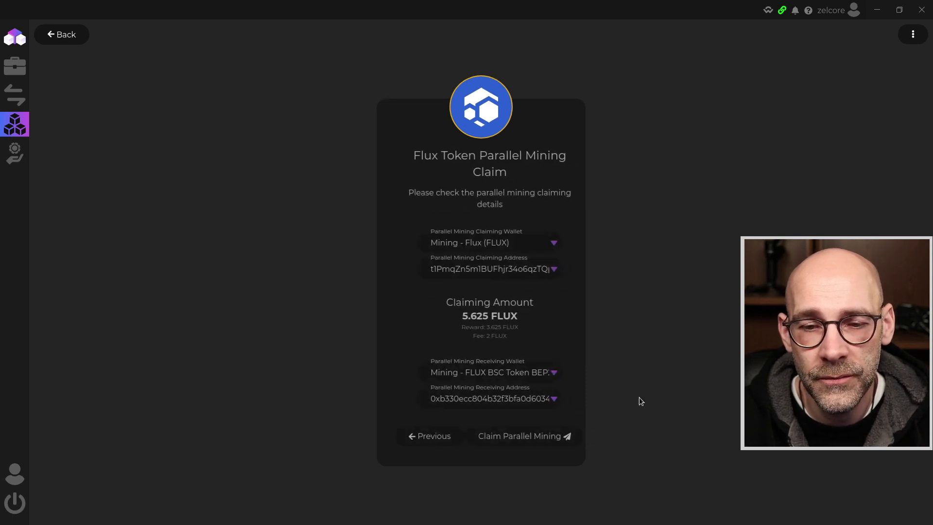
{"action": "left_click", "coordinate": [519, 440]}
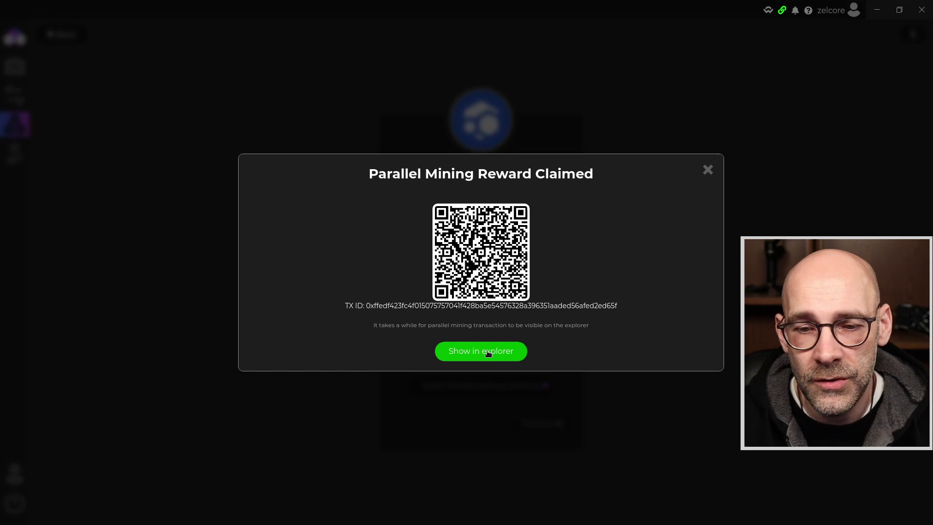
{"action": "left_click", "coordinate": [708, 171]}
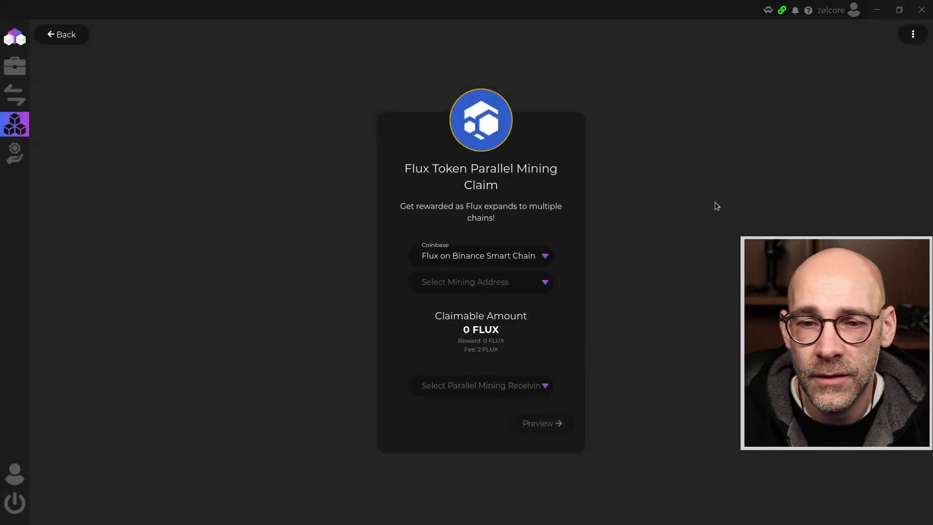
- Claim 5.625 FLUX on Tron Chain from Mining - Flux into the Mining Flux TRX wallet
{"action": "left_click", "coordinate": [545, 257]}
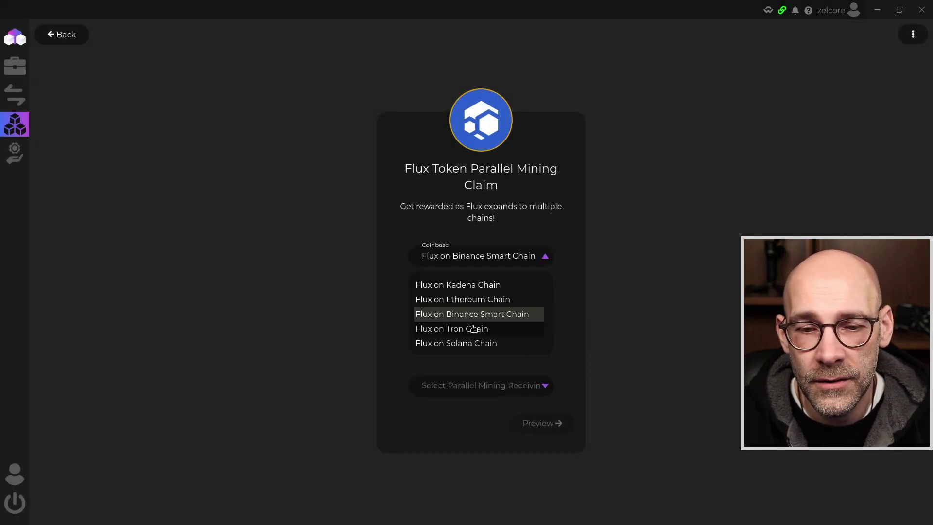
{"action": "left_click", "coordinate": [474, 329]}
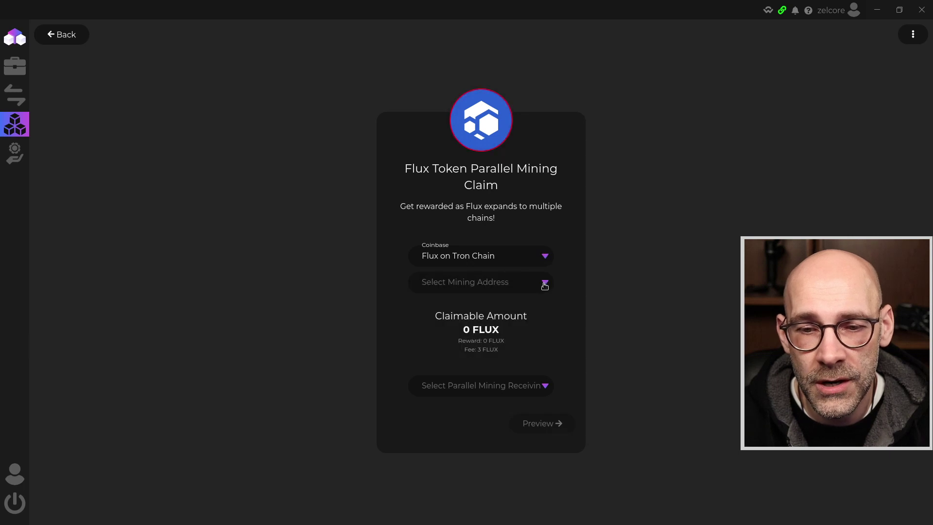
{"action": "left_click", "coordinate": [545, 285]}
{"action": "left_click", "coordinate": [521, 321]}
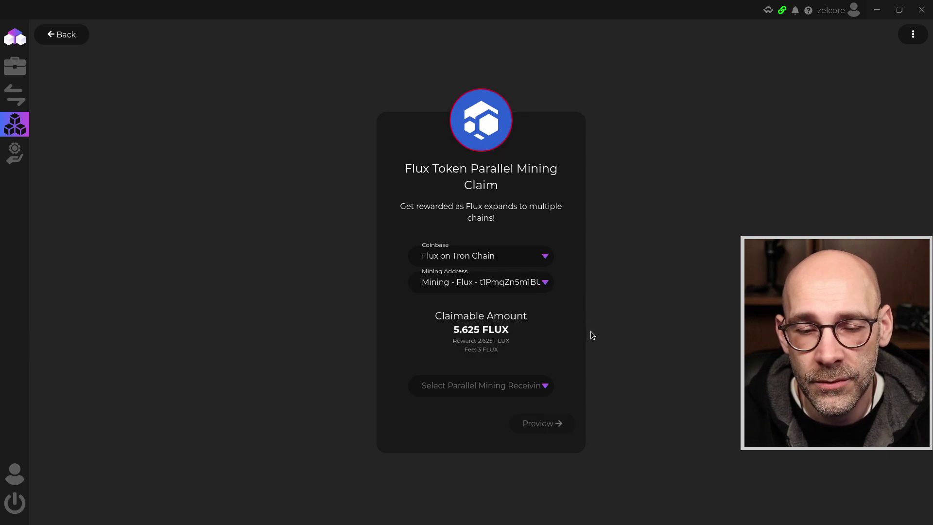
{"action": "left_click", "coordinate": [544, 387]}
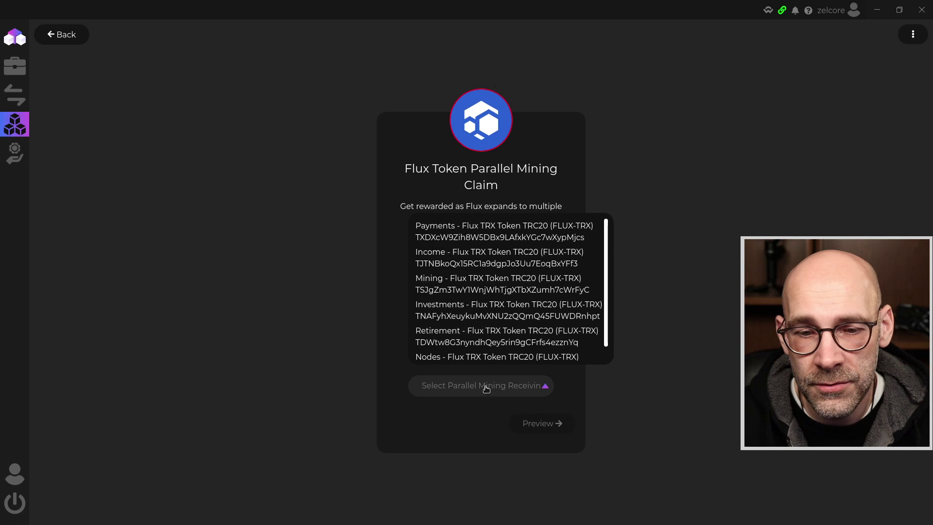
{"action": "left_click", "coordinate": [437, 287]}
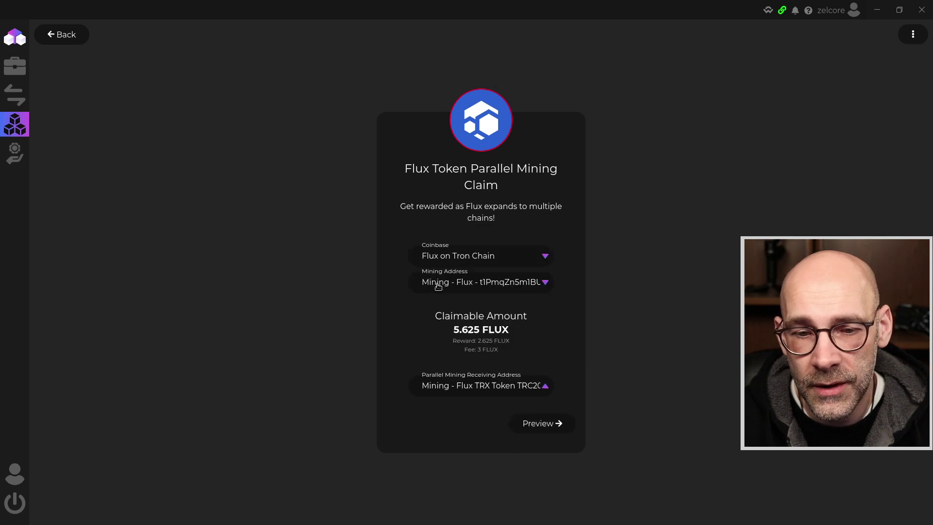
{"action": "left_click", "coordinate": [544, 423]}
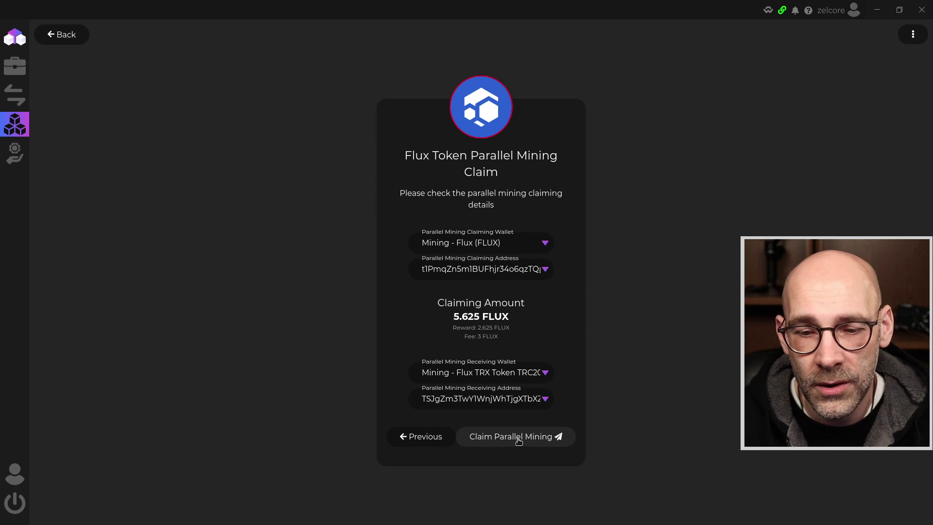
{"action": "left_click", "coordinate": [517, 437]}
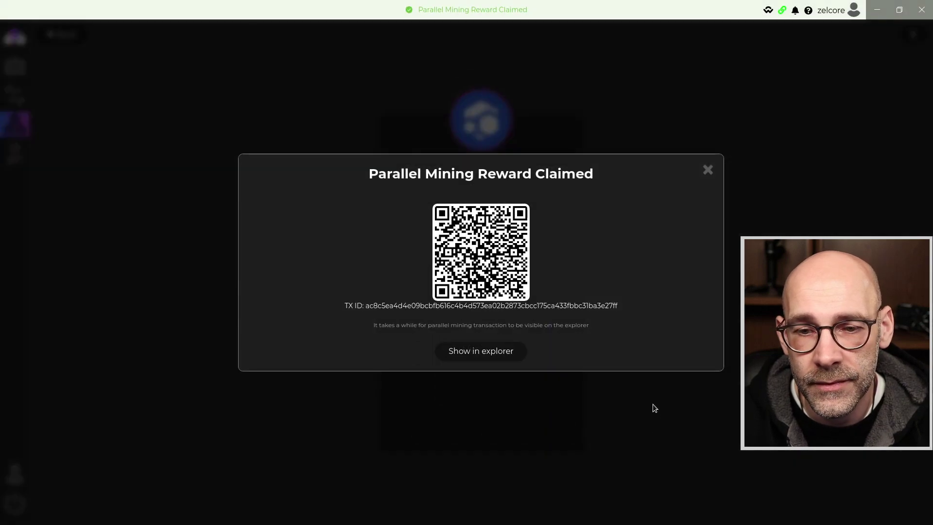
{"action": "left_click", "coordinate": [707, 170]}
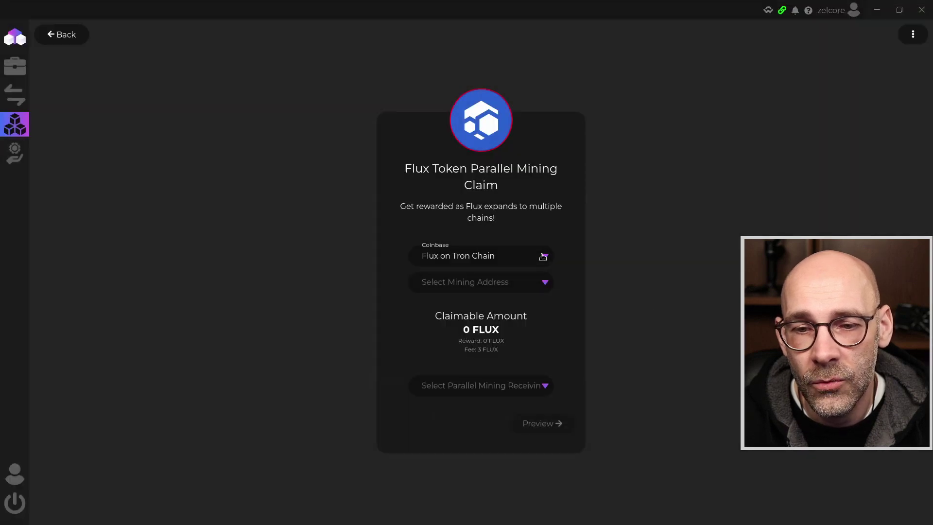
- Set up a Flux on Solana Chain claim from Mining - Flux into the Mining Flux SOL wallet
{"action": "left_click", "coordinate": [544, 255]}
{"action": "left_click", "coordinate": [471, 342]}
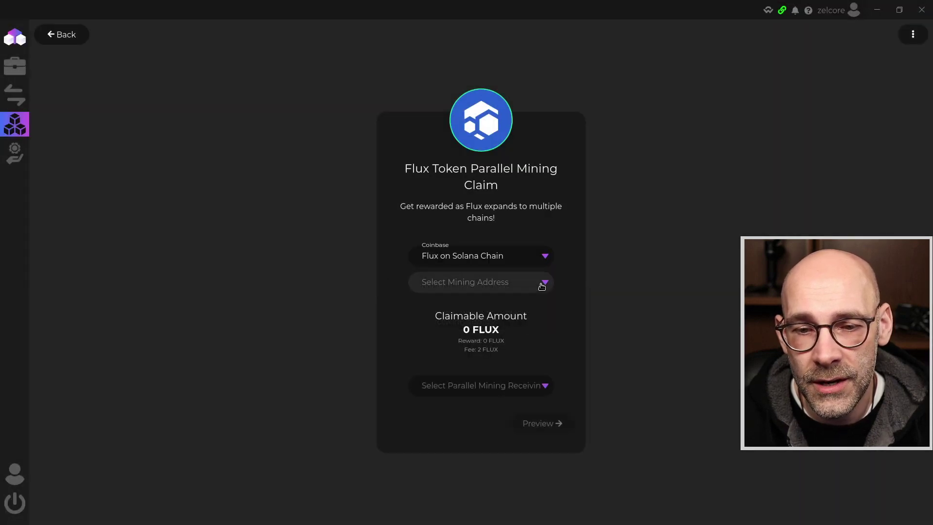
{"action": "left_click", "coordinate": [542, 282]}
{"action": "left_click", "coordinate": [454, 321]}
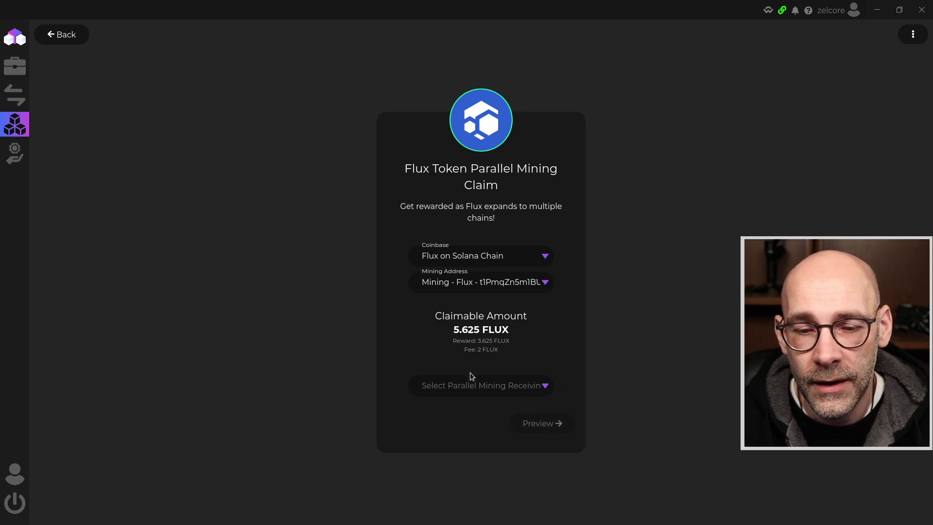
{"action": "left_click", "coordinate": [481, 385]}
{"action": "left_click", "coordinate": [450, 333]}
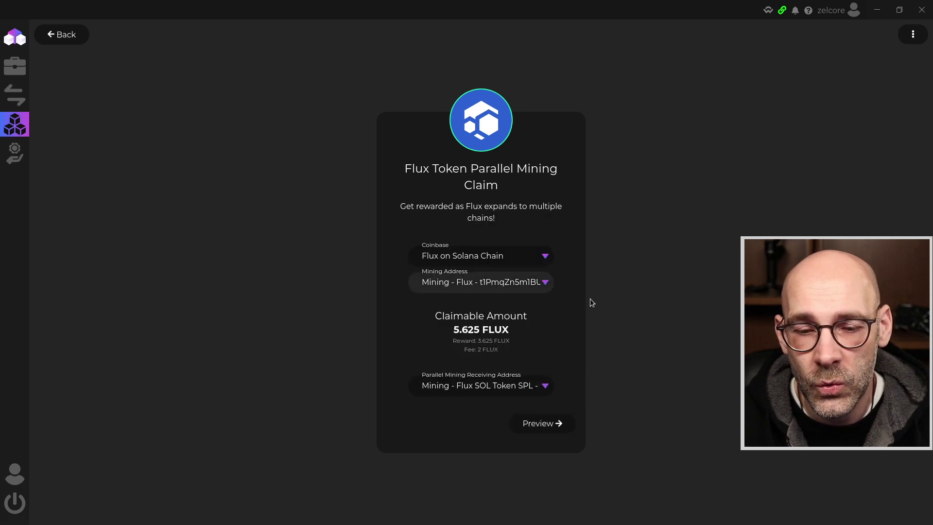
- Preview and submit the Solana claim, then return to the Mining portfolio
{"action": "left_click", "coordinate": [541, 423]}
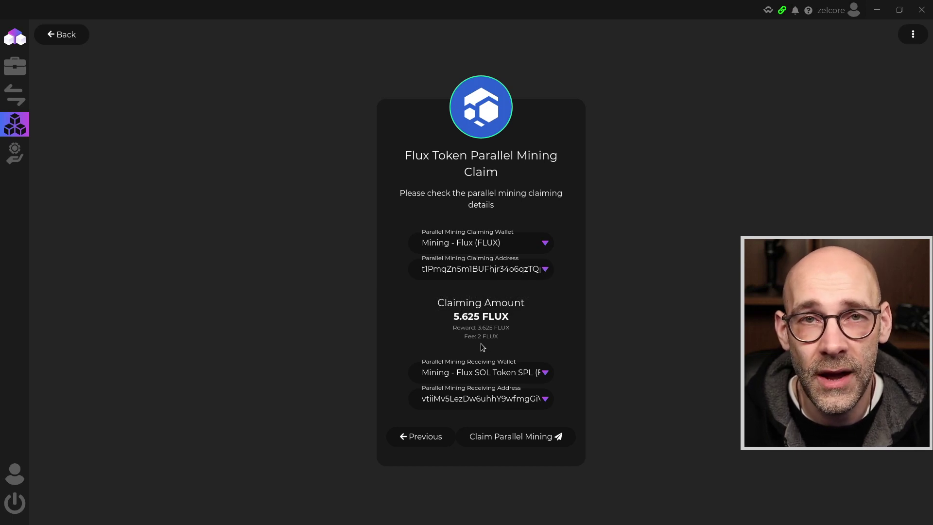
{"action": "mouse_move", "coordinate": [487, 337]}
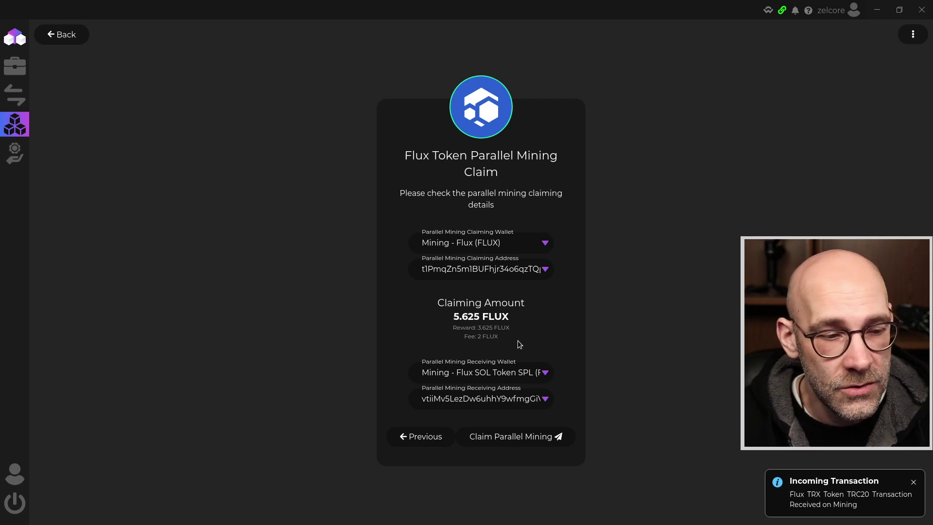
{"action": "left_click", "coordinate": [514, 437]}
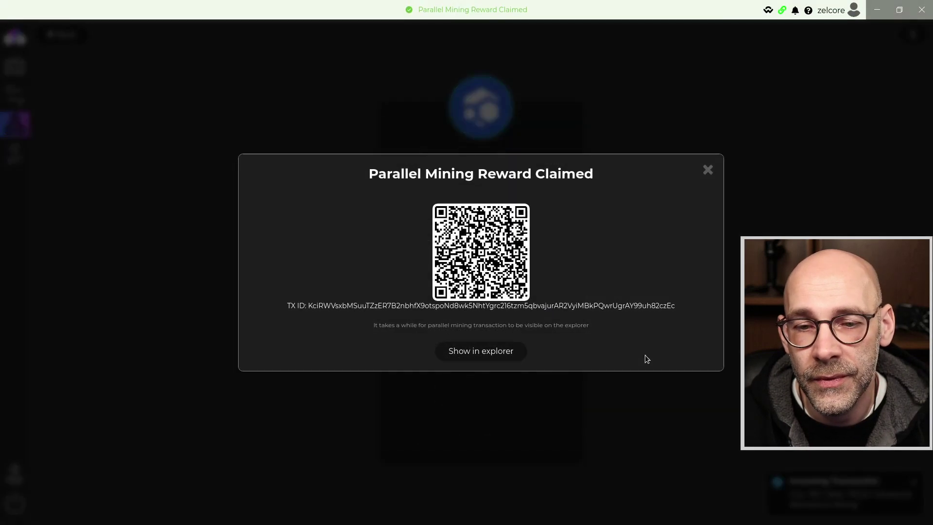
{"action": "left_click", "coordinate": [707, 170]}
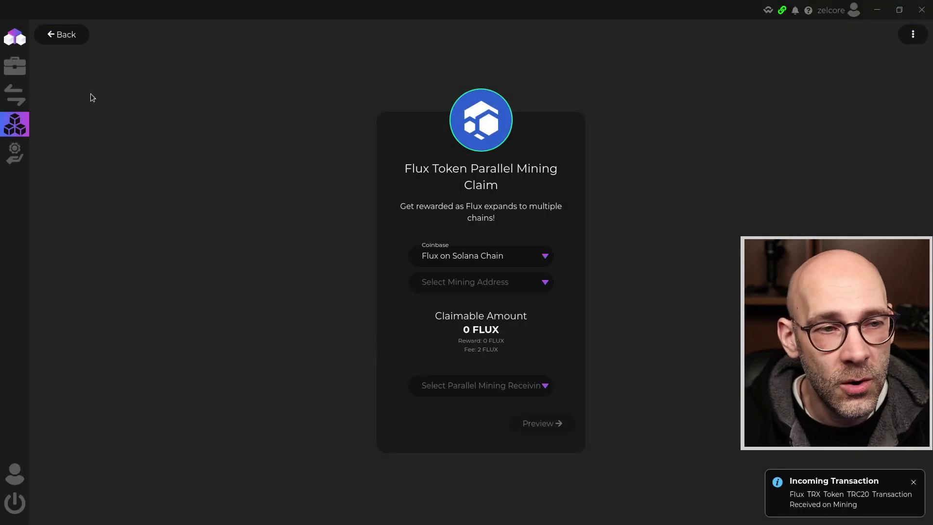
{"action": "left_click", "coordinate": [17, 70]}
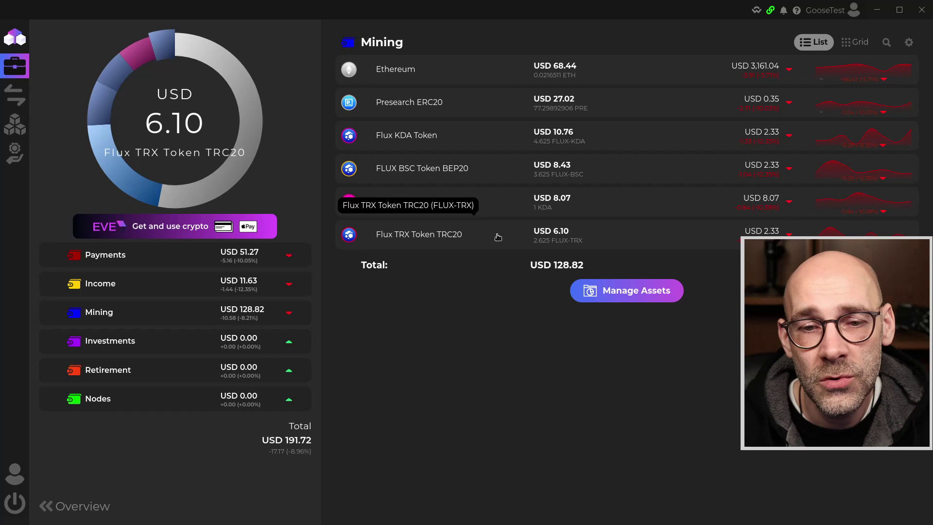
{"action": "left_click", "coordinate": [430, 237]}
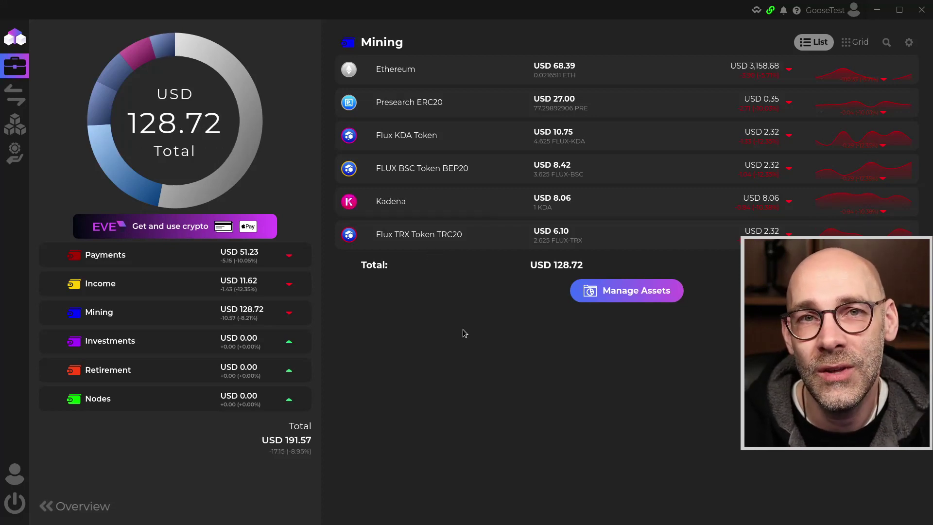
{"action": "mouse_move", "coordinate": [19, 126]}
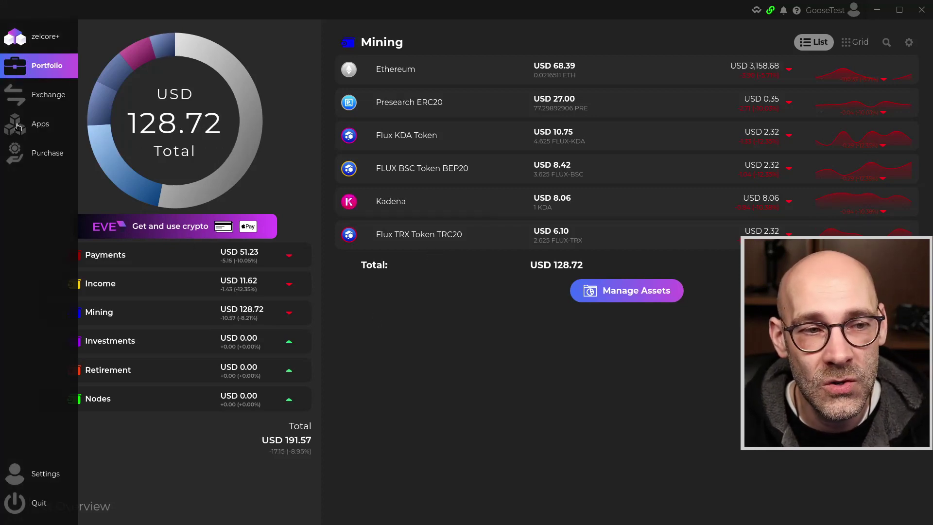
- Open Fusion Swap from Apps with the Mining wallet selected
{"action": "left_click", "coordinate": [19, 125]}
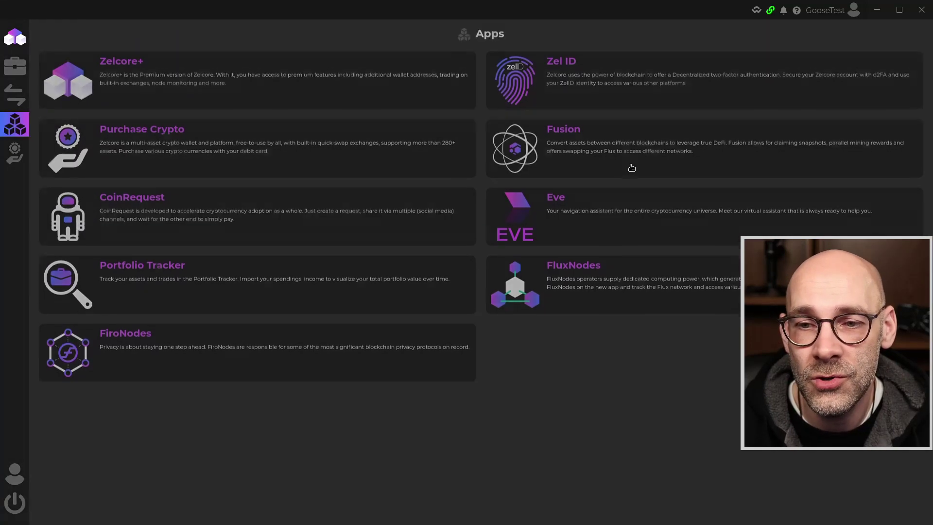
{"action": "left_click", "coordinate": [624, 176]}
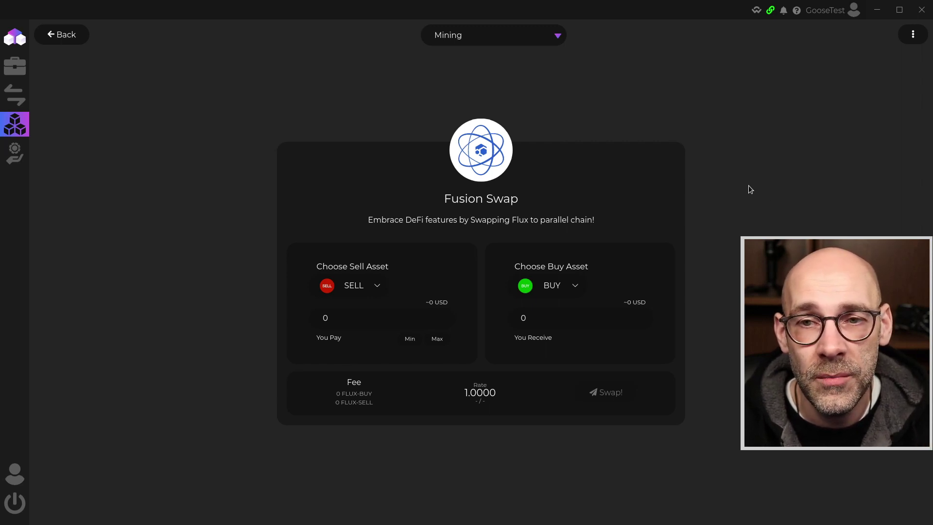
{"action": "left_click", "coordinate": [559, 38]}
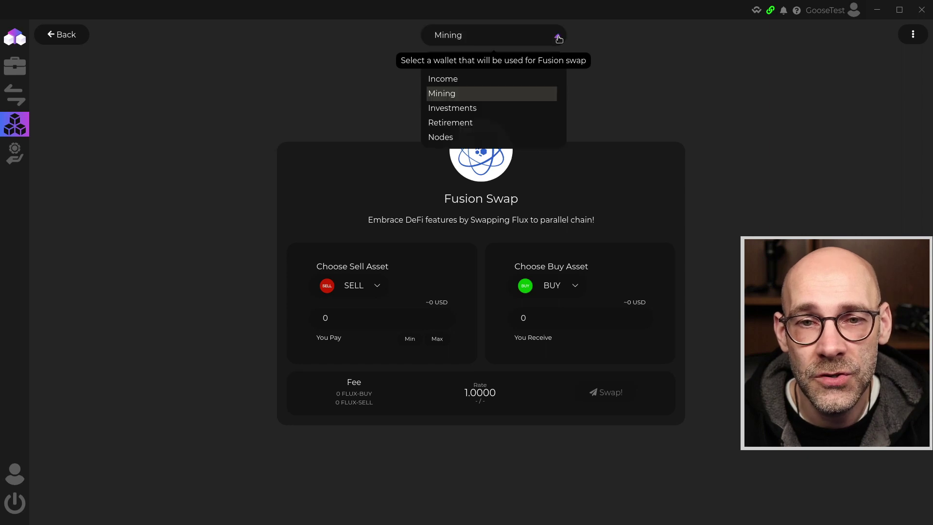
{"action": "left_click", "coordinate": [447, 97]}
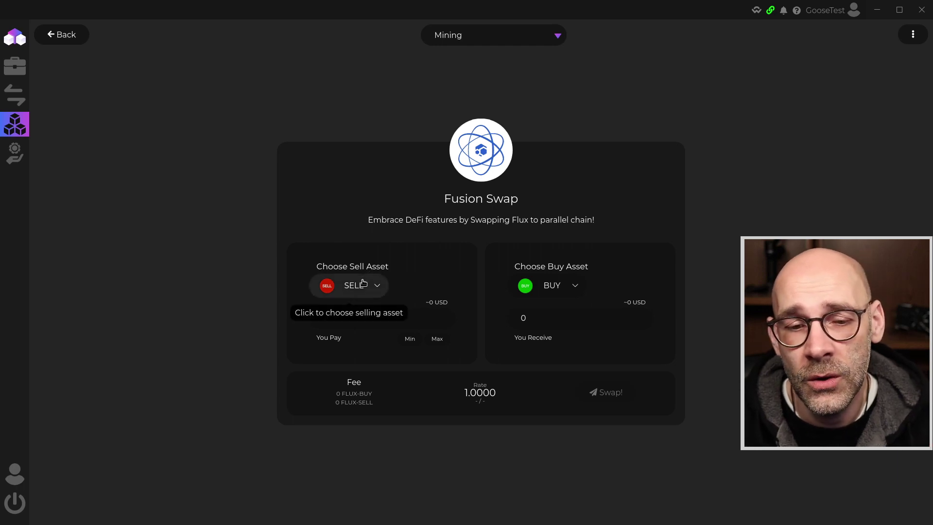
{"action": "left_click", "coordinate": [377, 286]}
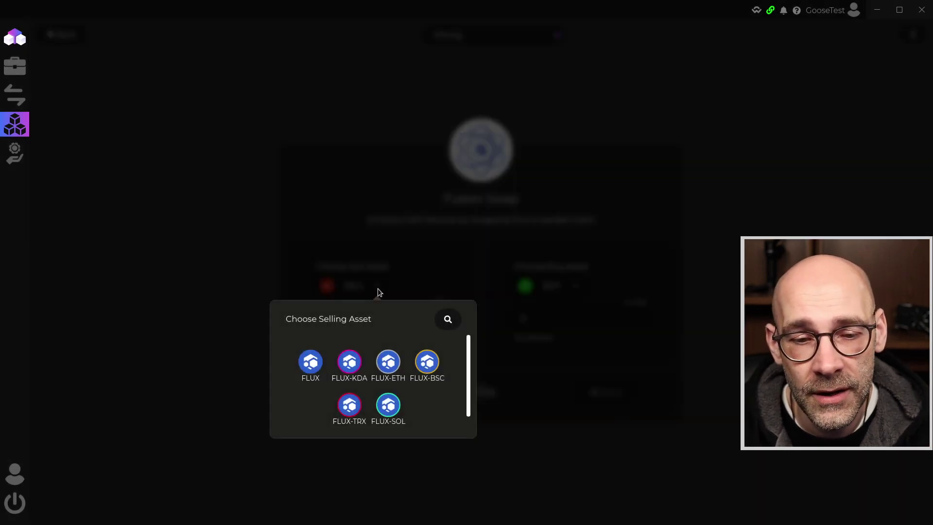
- Sell the full 4.625 FLUX-KDA balance for 3.125 native FLUX and start the swap
{"action": "left_click", "coordinate": [349, 364]}
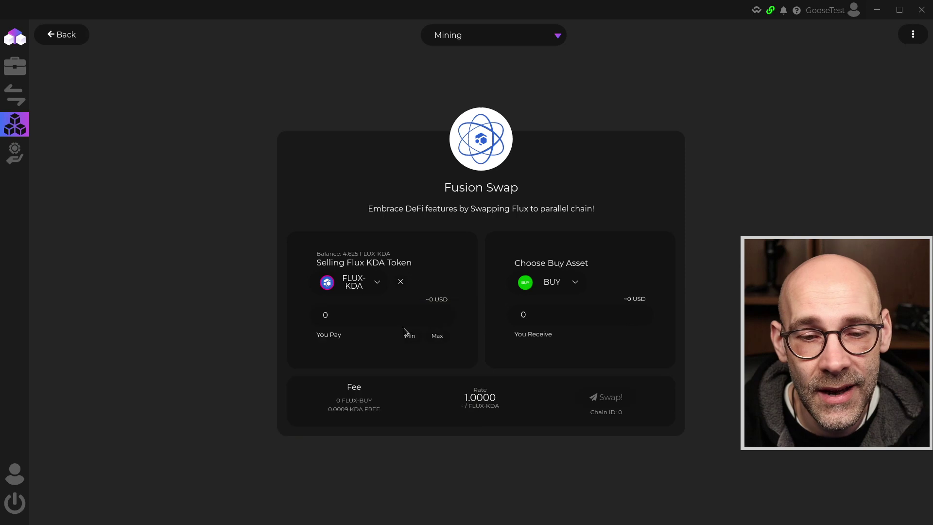
{"action": "left_click", "coordinate": [439, 337]}
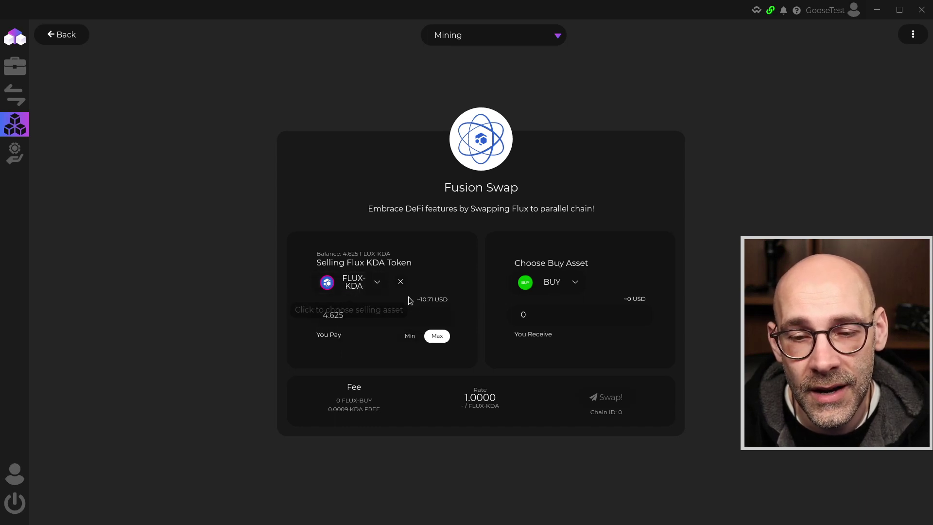
{"action": "left_click", "coordinate": [563, 288]}
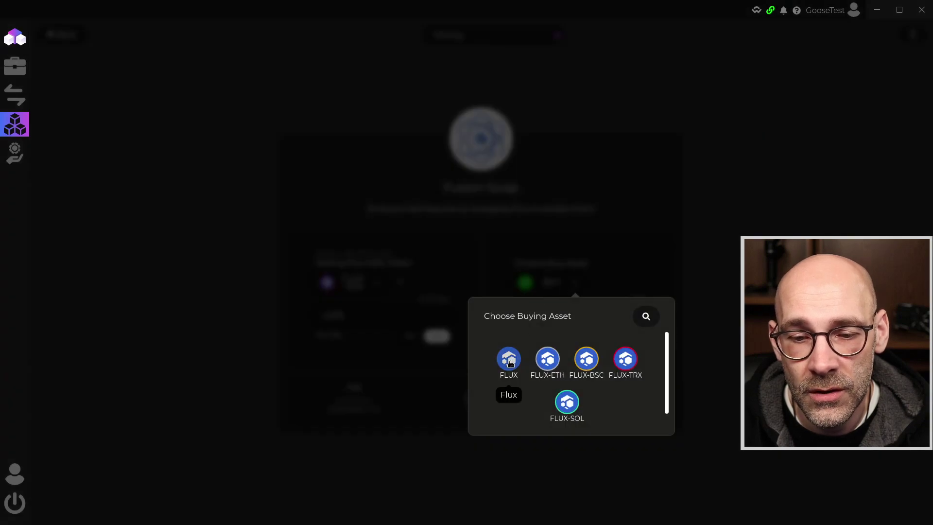
{"action": "left_click", "coordinate": [508, 360]}
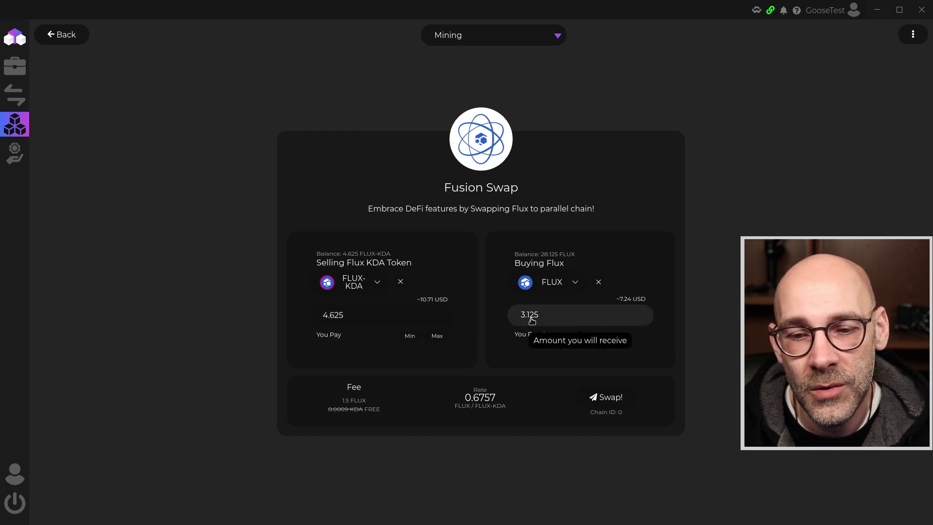
{"action": "left_click", "coordinate": [616, 394]}
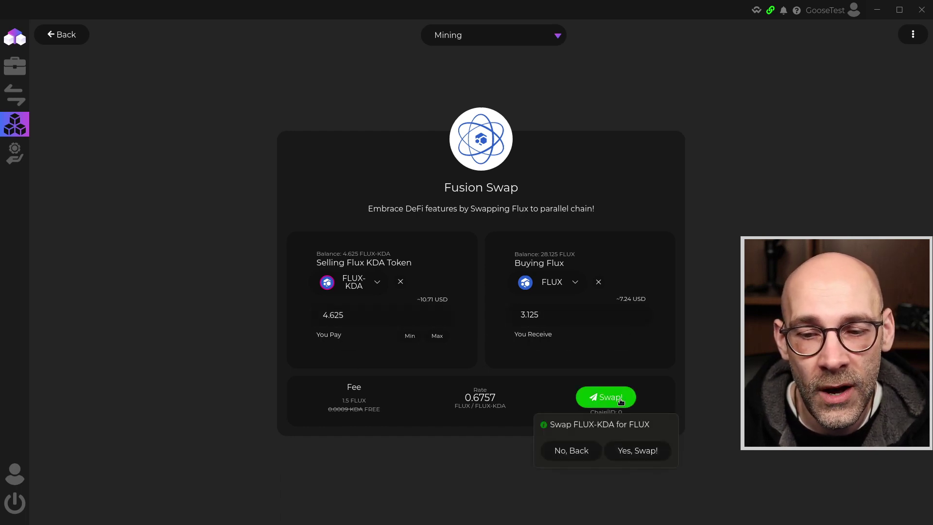
- Confirm the 4.625 FLUX-KDA to 3.125 FLUX swap and watch its progress reach Waiting
{"action": "left_click", "coordinate": [638, 451]}
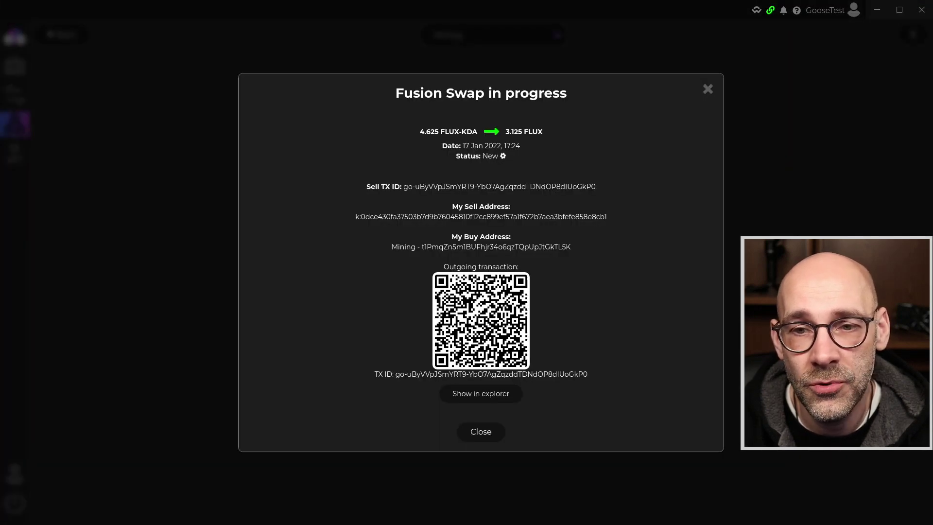
{"action": "mouse_move", "coordinate": [504, 160]}
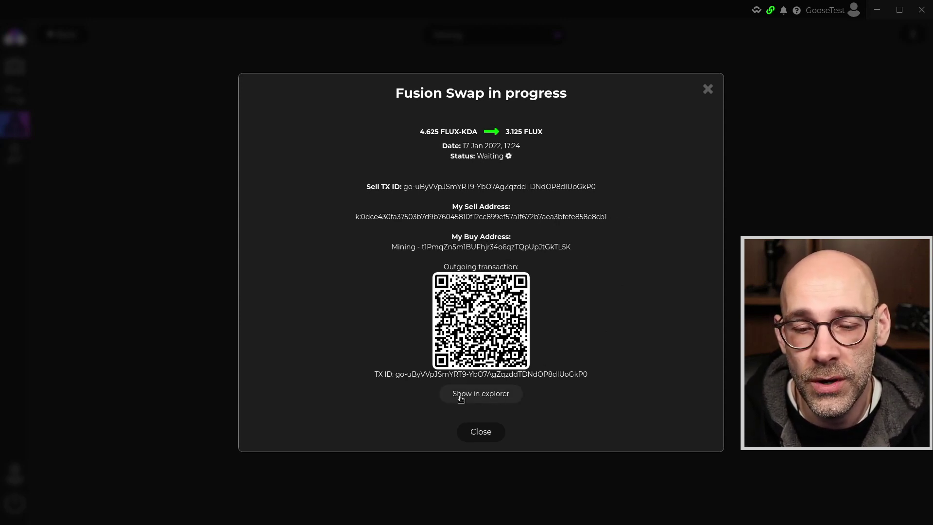
- Close the swap progress dialog and open the Orders history from the Fusion menu
{"action": "left_click", "coordinate": [481, 432]}
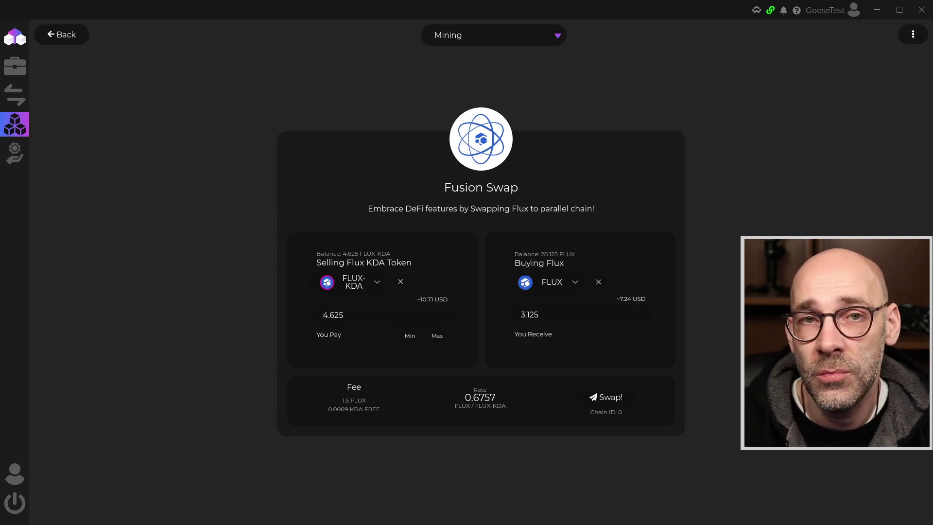
{"action": "left_click", "coordinate": [913, 34]}
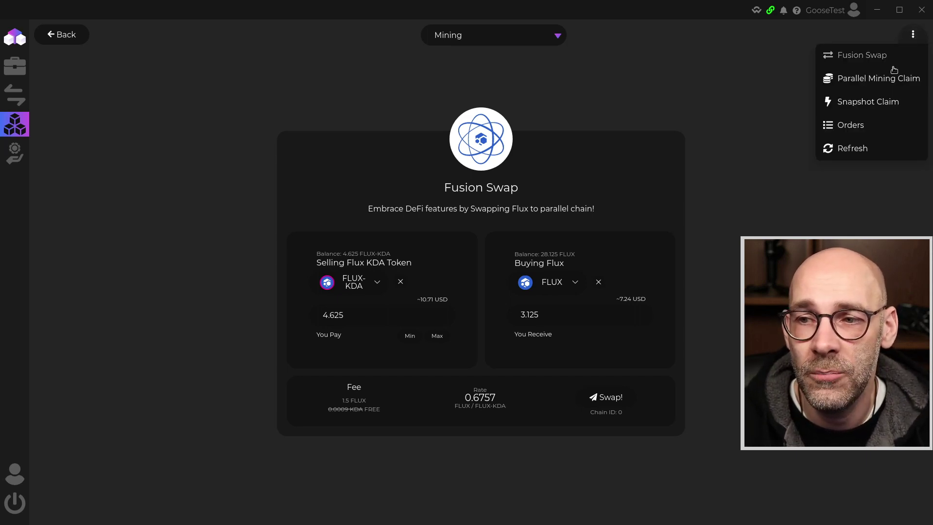
{"action": "left_click", "coordinate": [850, 125]}
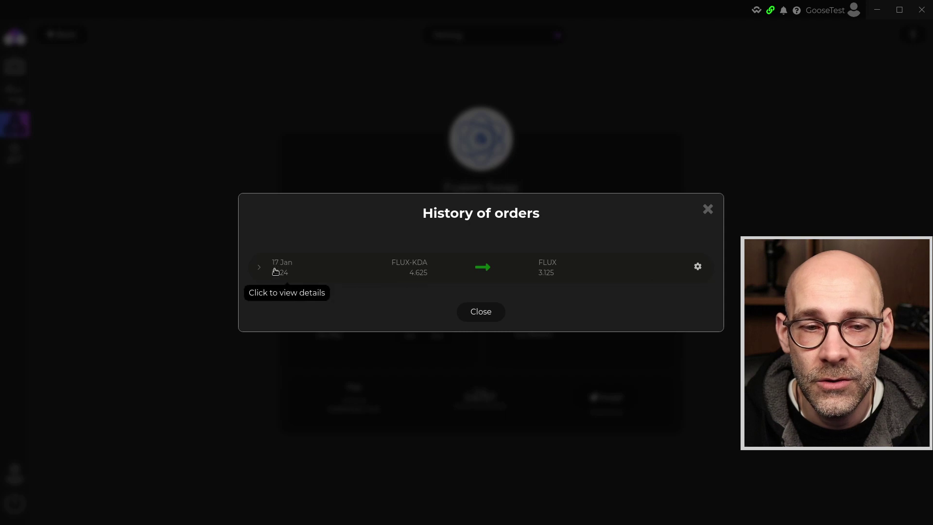
- Expand the 17 Jan swap order to show its details and copy its sell address
{"action": "left_click", "coordinate": [259, 267]}
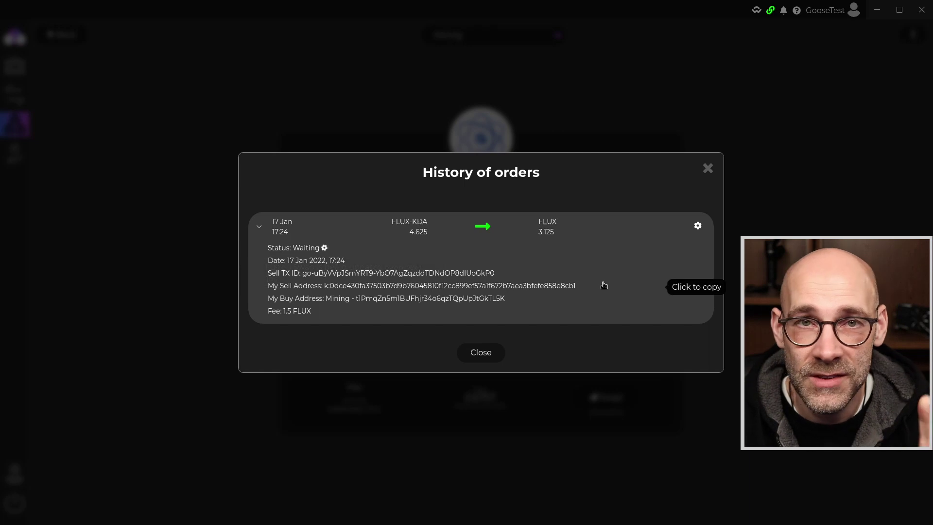
{"action": "left_click", "coordinate": [619, 281]}
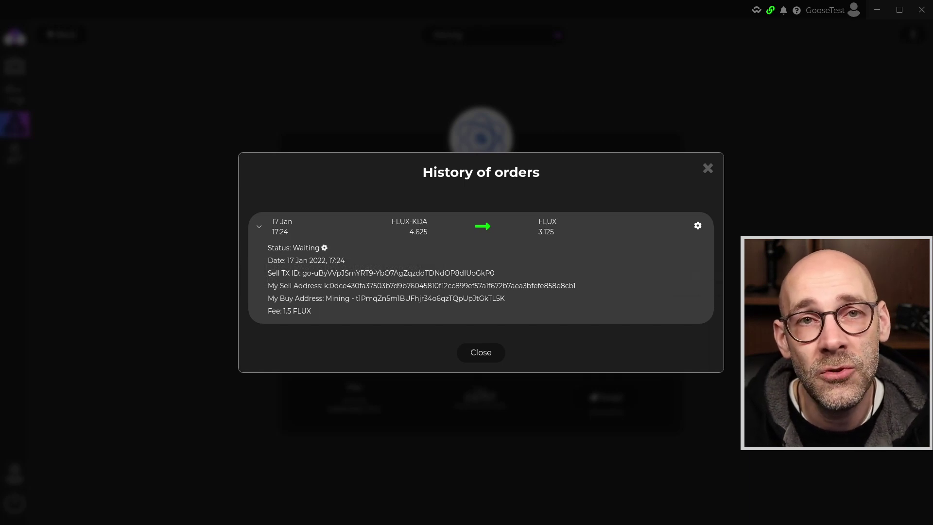